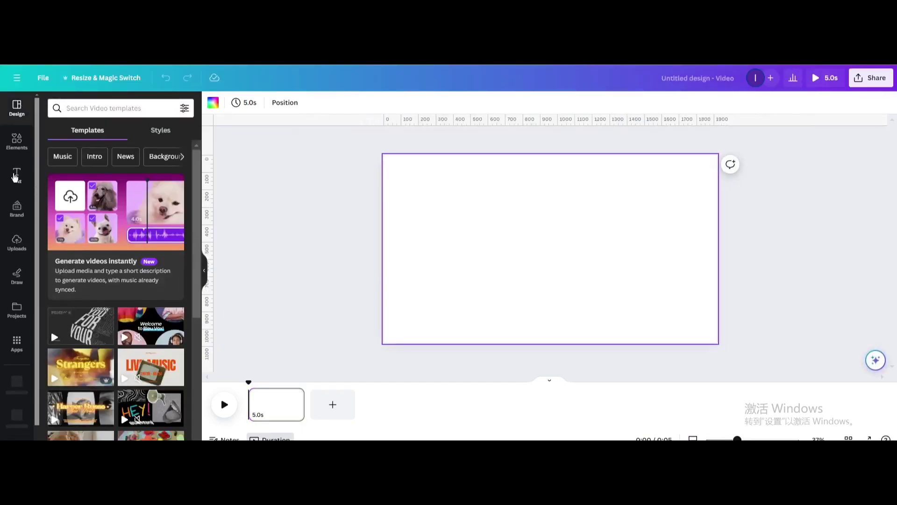
- Add the mountain sunset, mountain lake, beach sunrise and rainbow photos from Recently used elements
click(26, 146)
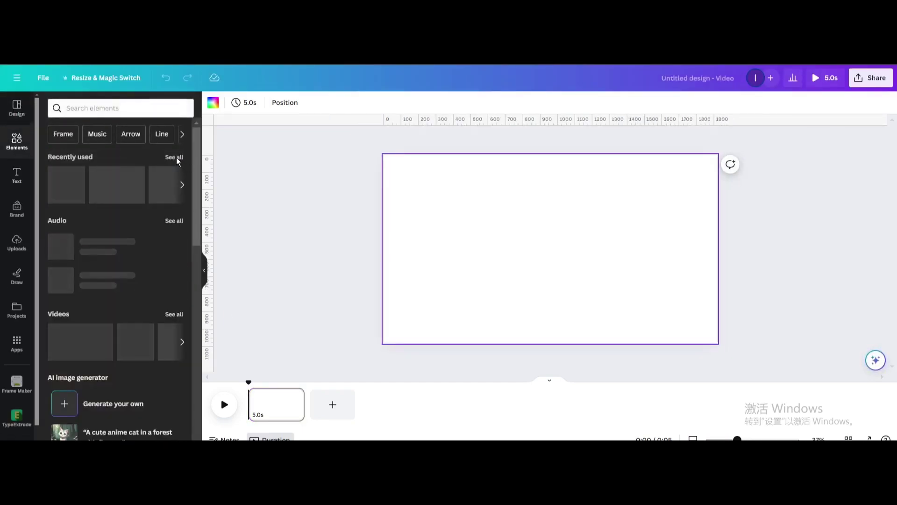
click(175, 157)
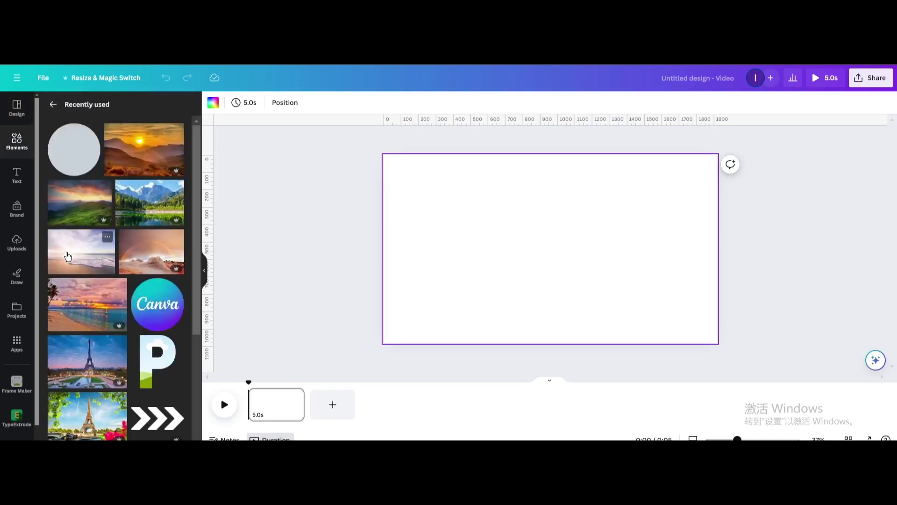
click(87, 205)
click(140, 208)
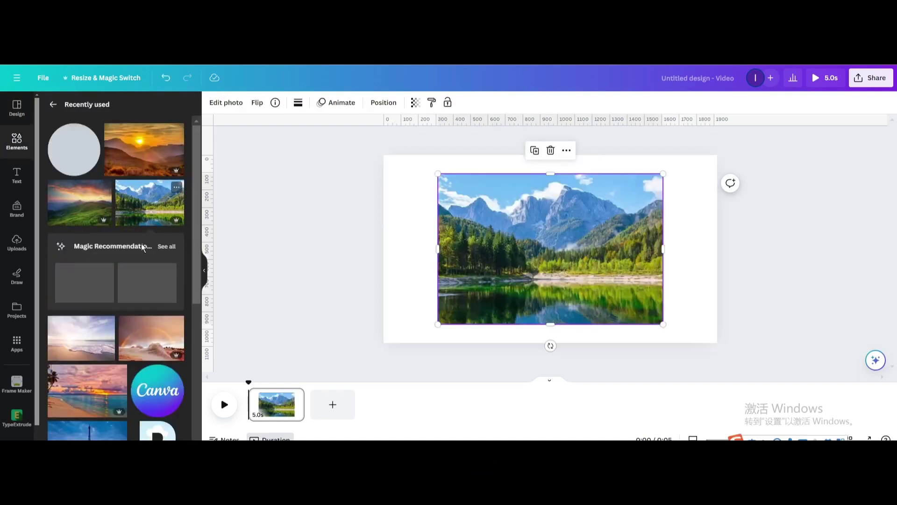
click(78, 337)
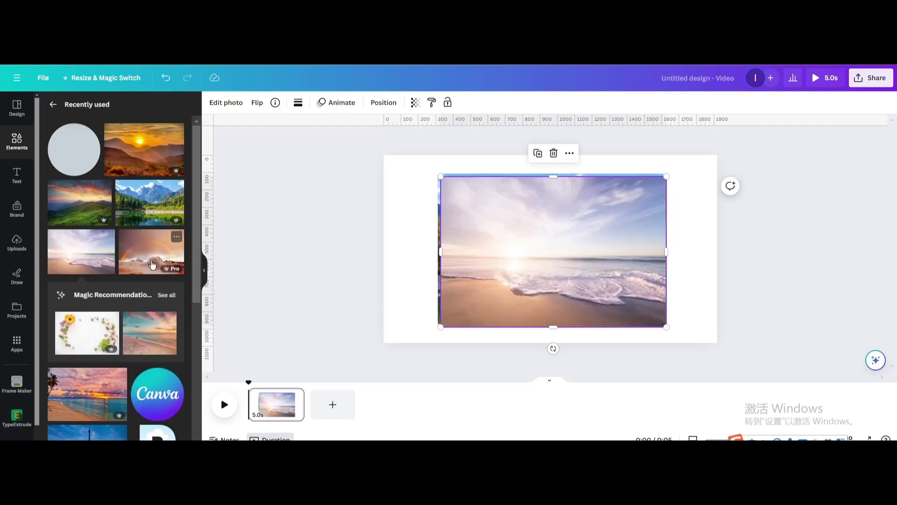
click(151, 263)
- Shrink the sunset, lake, beach and rainbow photos and line them up in one row
drag(495, 201, 395, 188)
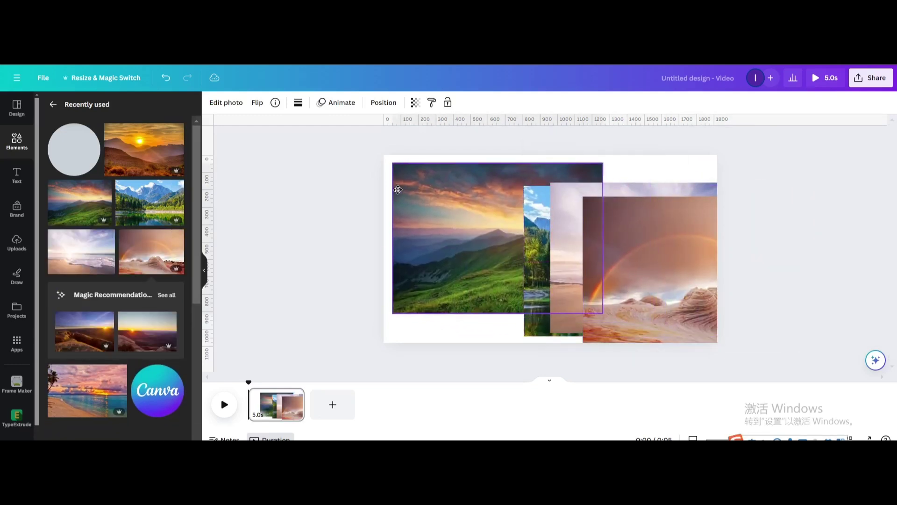
drag(600, 313, 454, 208)
drag(528, 249, 417, 224)
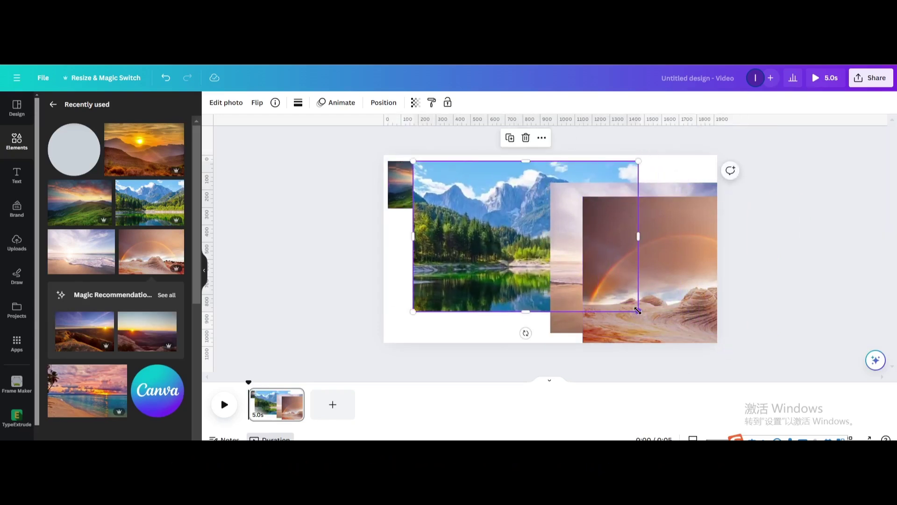
drag(583, 278, 482, 206)
click(571, 255)
drag(570, 254, 468, 235)
drag(674, 312, 512, 208)
drag(635, 254, 538, 219)
drag(697, 310, 691, 260)
drag(499, 191, 606, 255)
drag(448, 187, 501, 248)
drag(420, 191, 412, 256)
- Group the four photos and enlarge the group until the sunset photo nearly fills the page
drag(795, 302, 530, 246)
click(523, 202)
drag(456, 213, 705, 222)
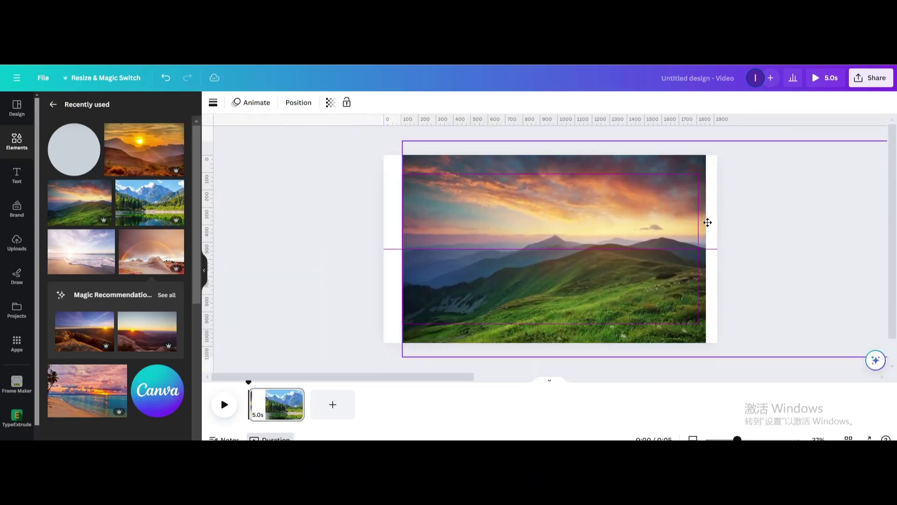
- Slide the photo row right onto the page and shrink it so the sunset photo sits within white margins
click(413, 156)
drag(413, 156, 463, 188)
drag(435, 162, 463, 165)
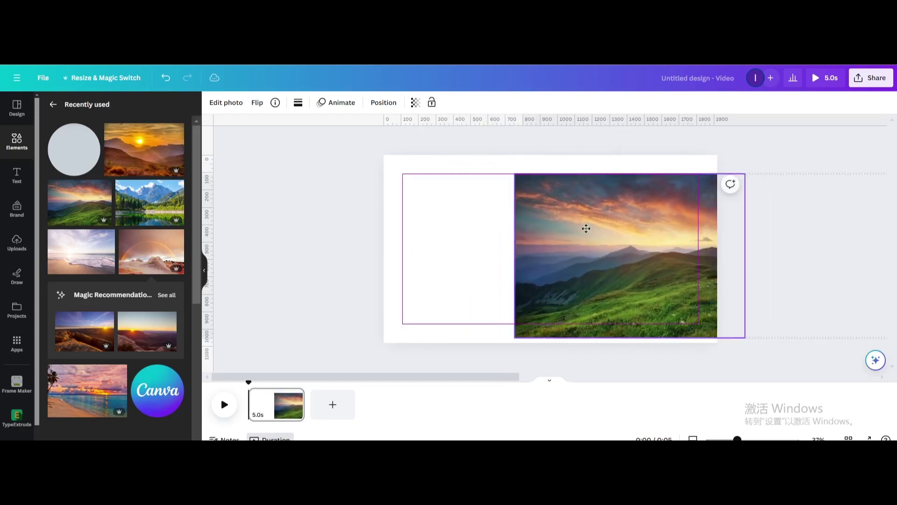
drag(547, 224, 535, 228)
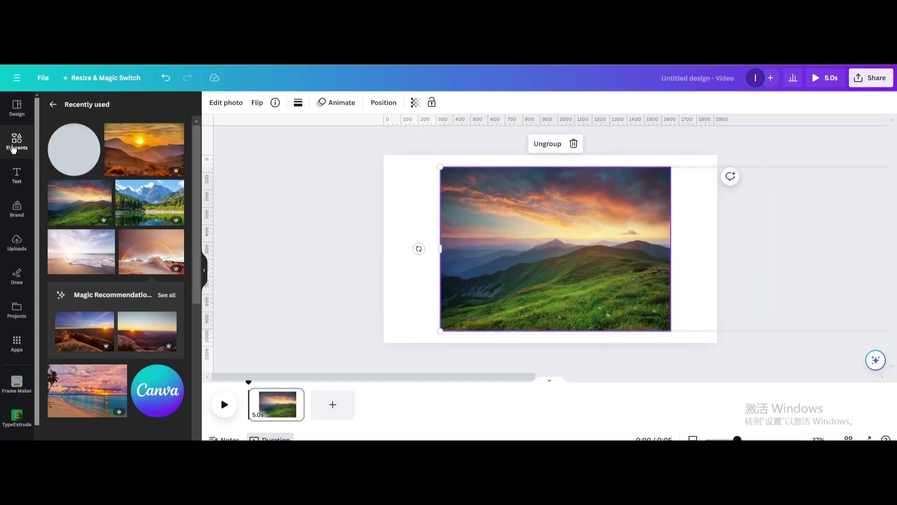
- Add a circle from Shapes onto the sunset photo and change its fill to white
click(53, 105)
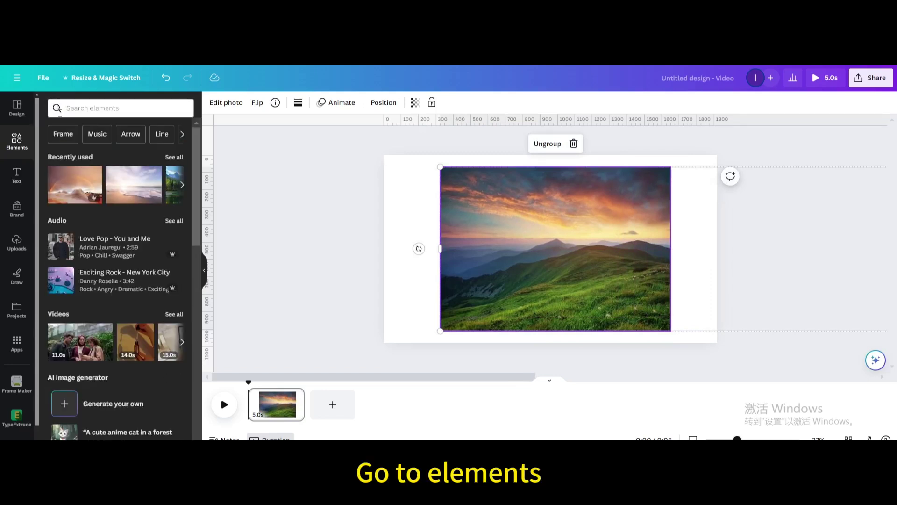
scroll(119, 226, down, 8)
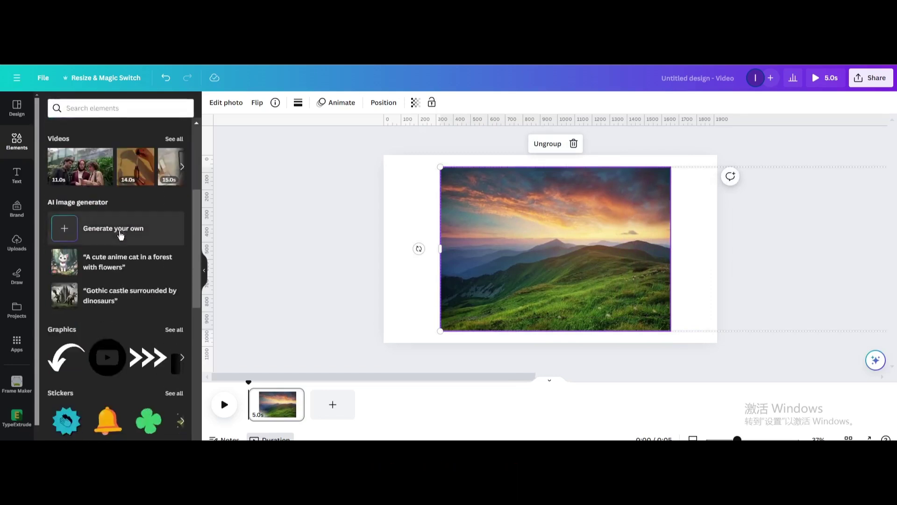
click(173, 287)
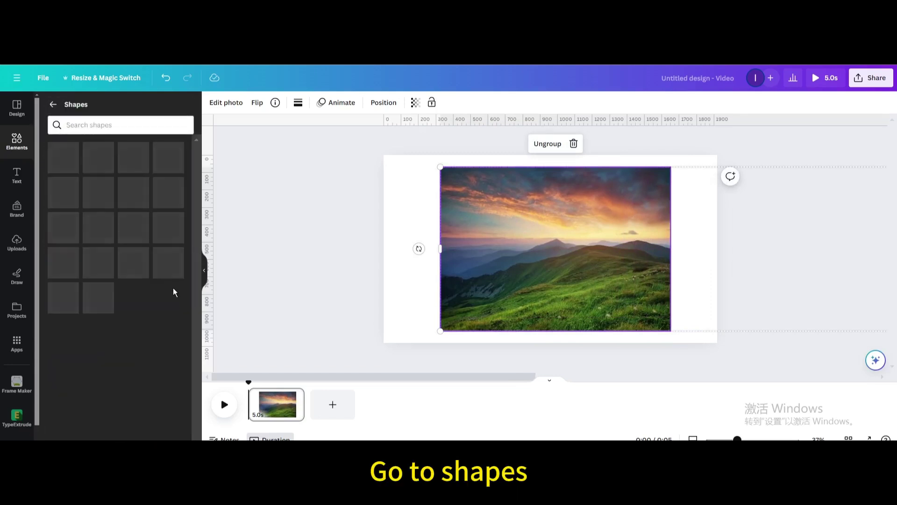
click(127, 345)
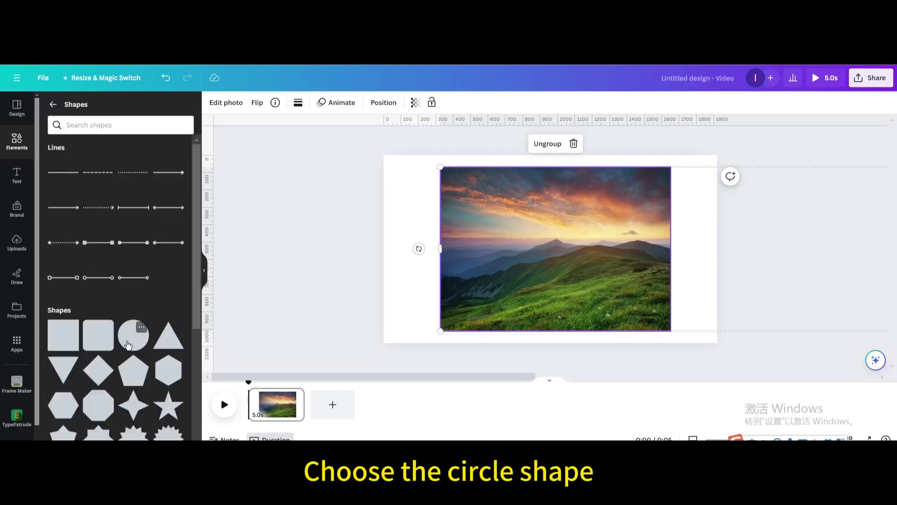
double_click(527, 253)
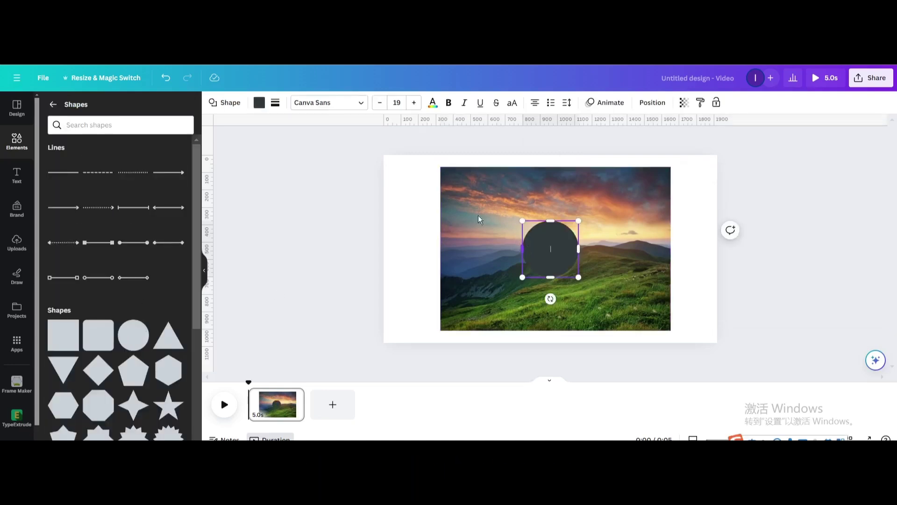
click(259, 102)
click(178, 374)
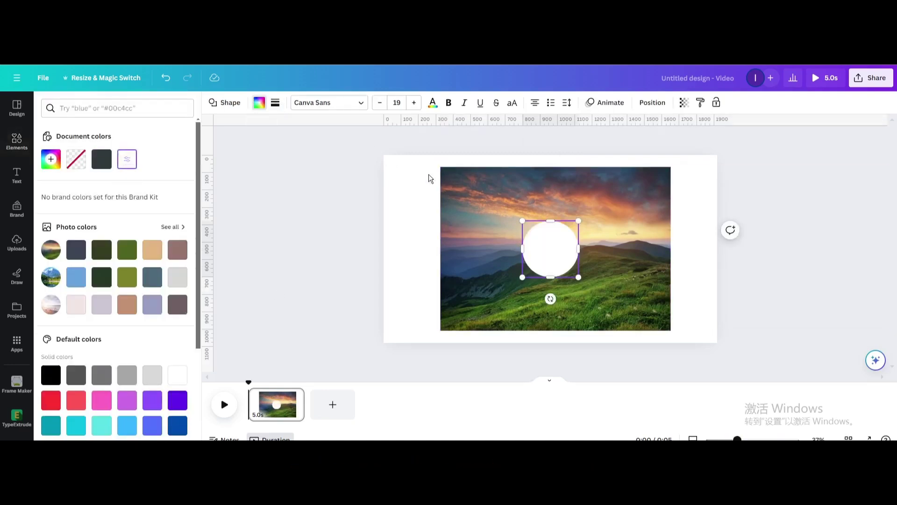
- Stretch the white circle into a page-wide ellipse across the top, curving the photo's upper edge
drag(522, 251, 387, 252)
drag(576, 252, 716, 273)
drag(384, 251, 389, 250)
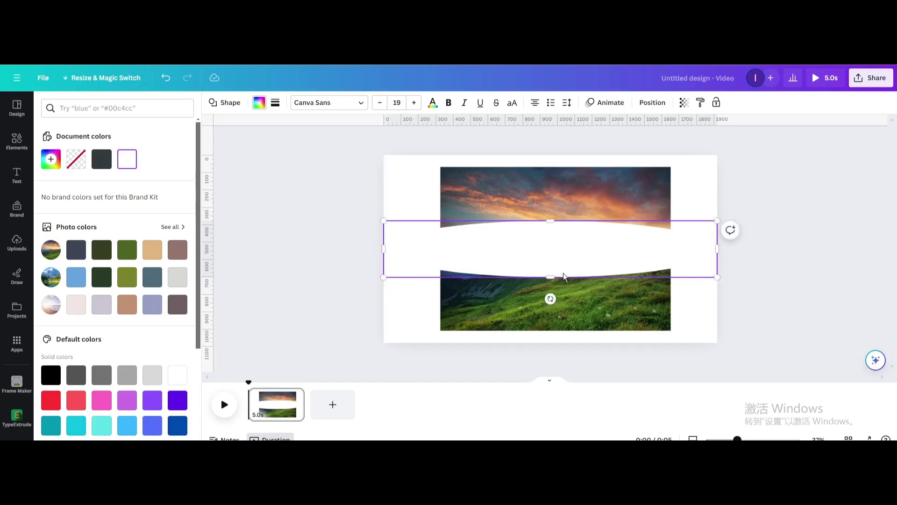
drag(554, 279, 551, 169)
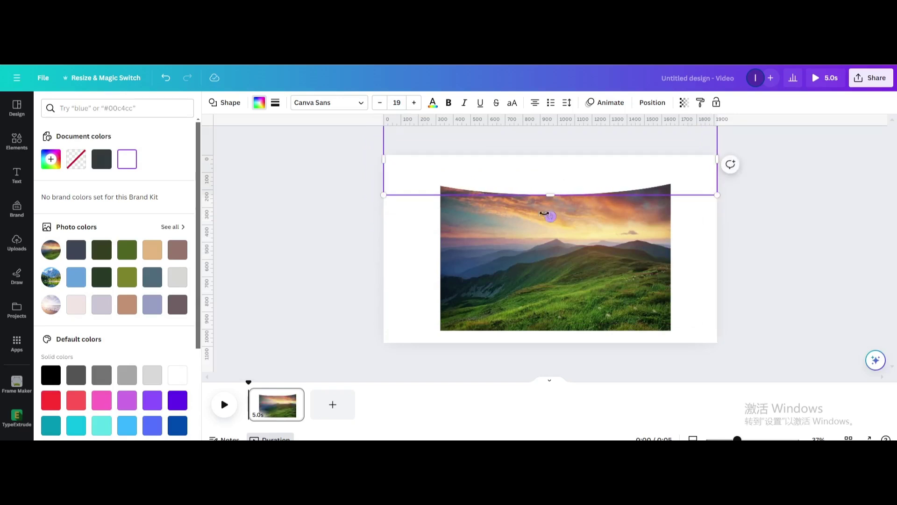
click(598, 222)
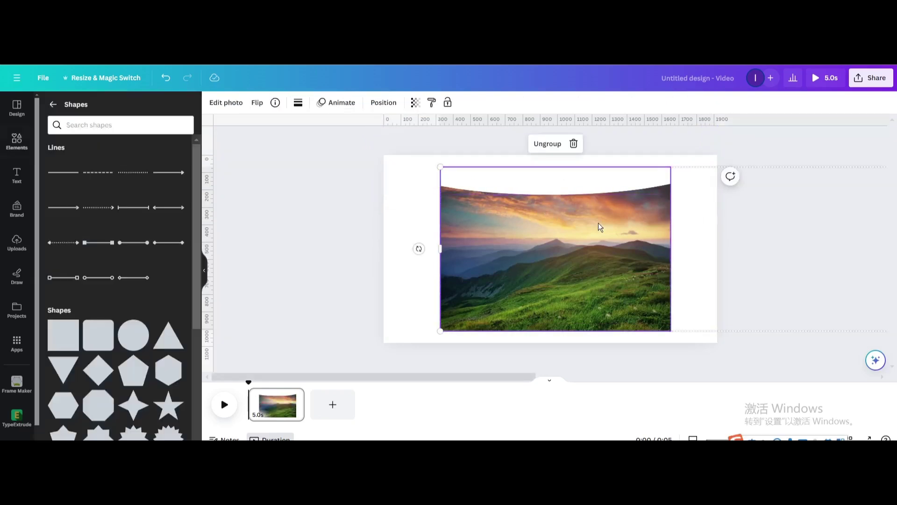
- Duplicate the top ellipse, move the copy to the page bottom, and nudge the top ellipse onto the guide
click(424, 169)
click(536, 216)
drag(541, 157, 539, 325)
click(520, 171)
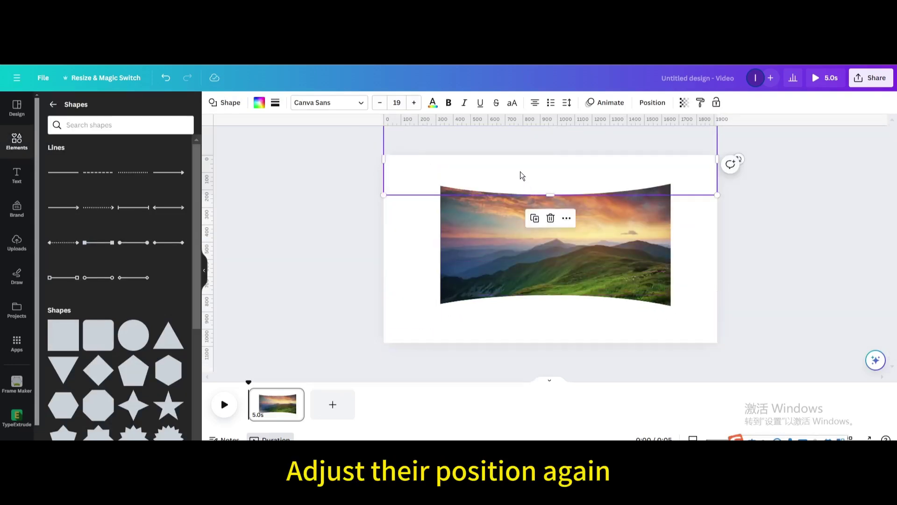
drag(520, 171, 521, 179)
click(532, 310)
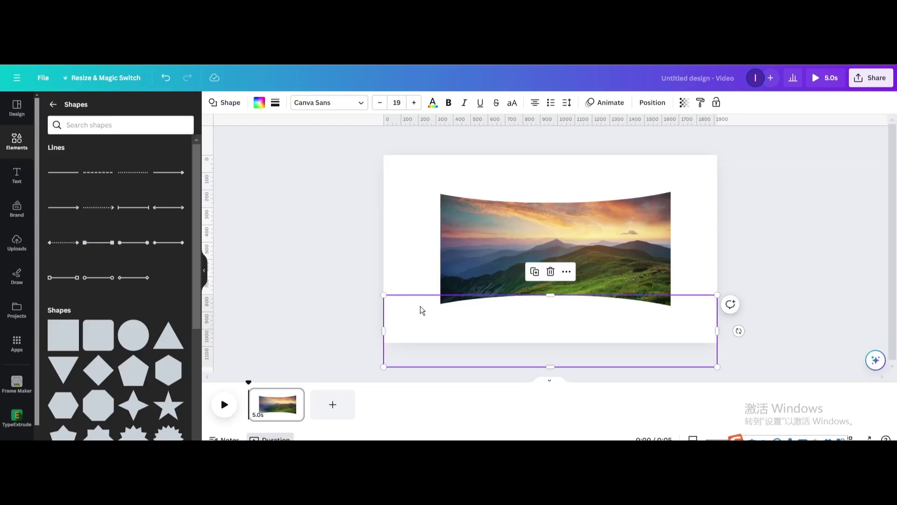
- Duplicate page 1 and shift the image strip to centre the lake landscape on page 2
click(294, 396)
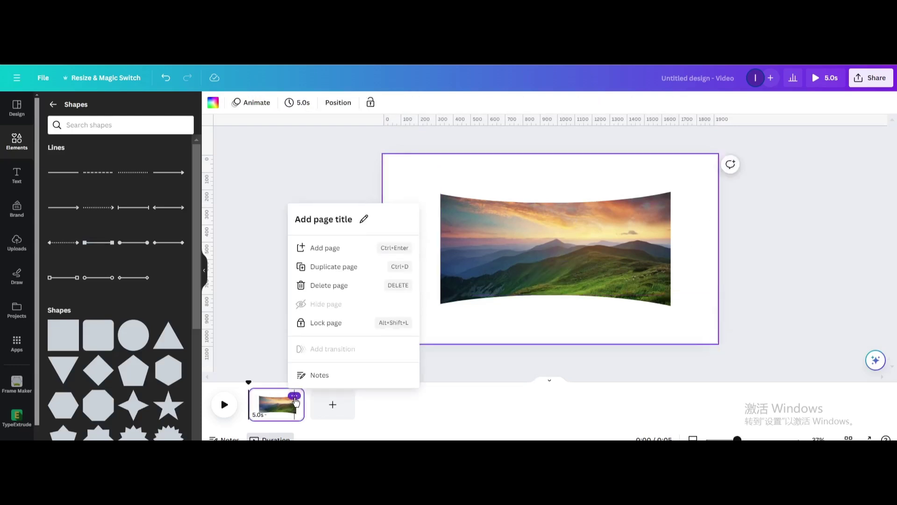
click(351, 266)
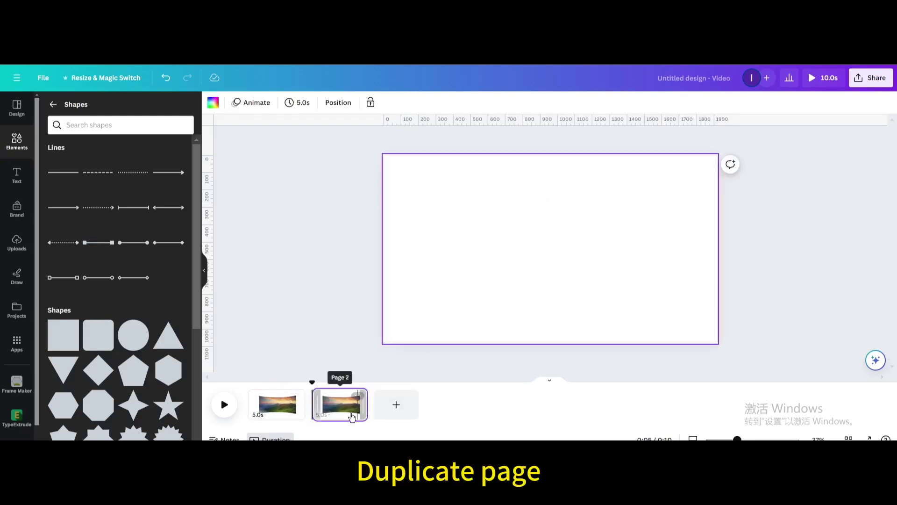
drag(599, 257, 382, 257)
drag(516, 275, 524, 277)
- Duplicate page 2 and shift the image strip to centre the beach image on page 3
click(356, 397)
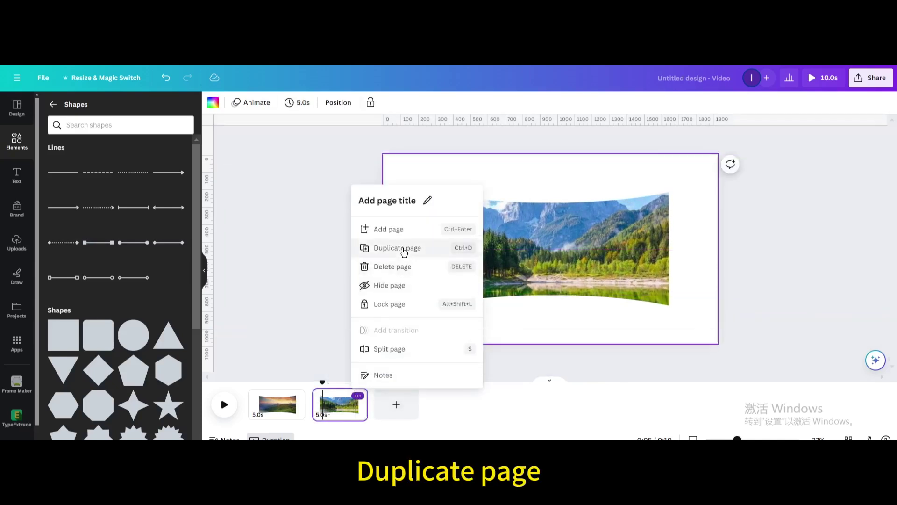
click(404, 251)
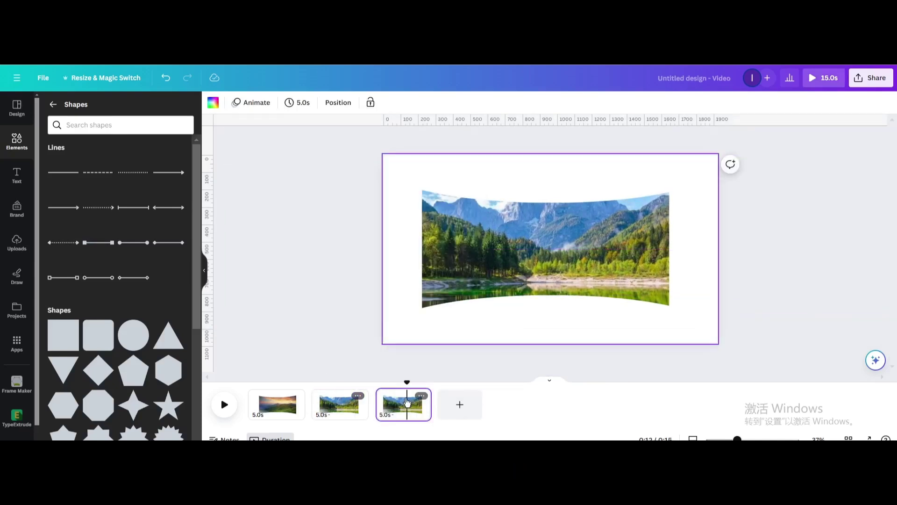
click(515, 265)
drag(516, 265, 378, 265)
drag(617, 257, 475, 260)
- Duplicate page 3 and shift the image strip to centre the rainbow image on page 4
click(420, 396)
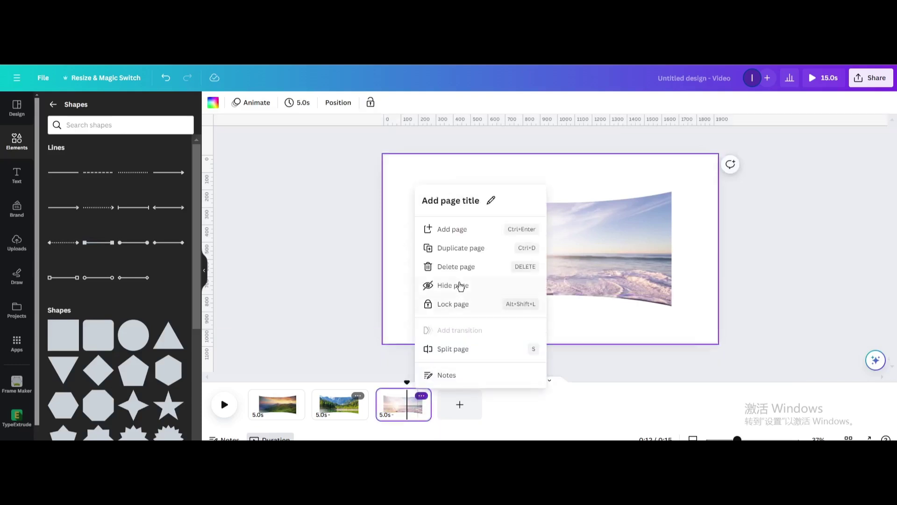
click(459, 249)
click(523, 237)
drag(571, 250, 444, 245)
drag(641, 258, 460, 252)
- Centre the mountain image group on page 1 along the centre guide
click(271, 397)
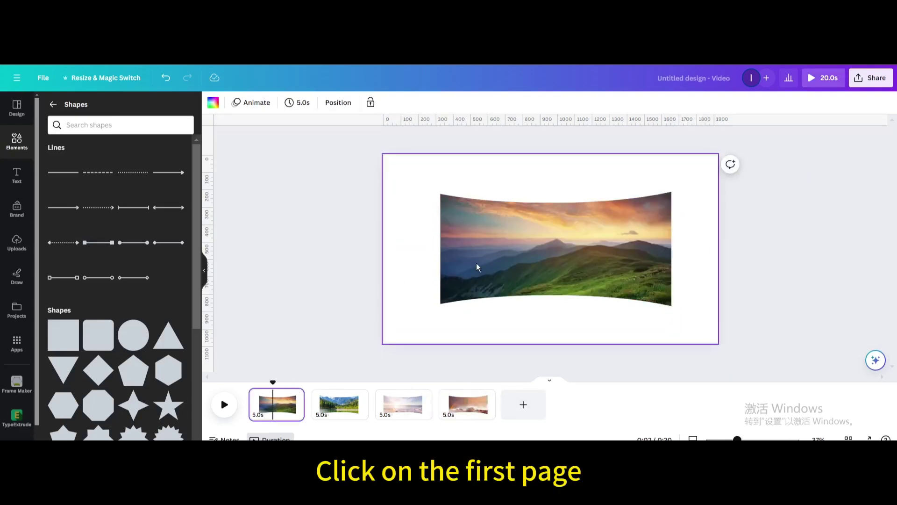
click(464, 263)
drag(522, 244, 517, 243)
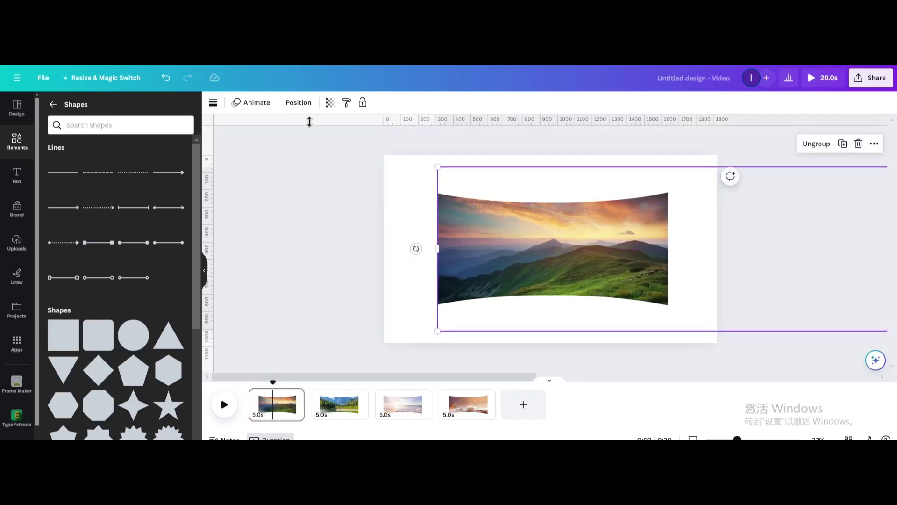
- Set page 1's duration to 2 seconds and apply it to all pages
click(281, 404)
click(302, 103)
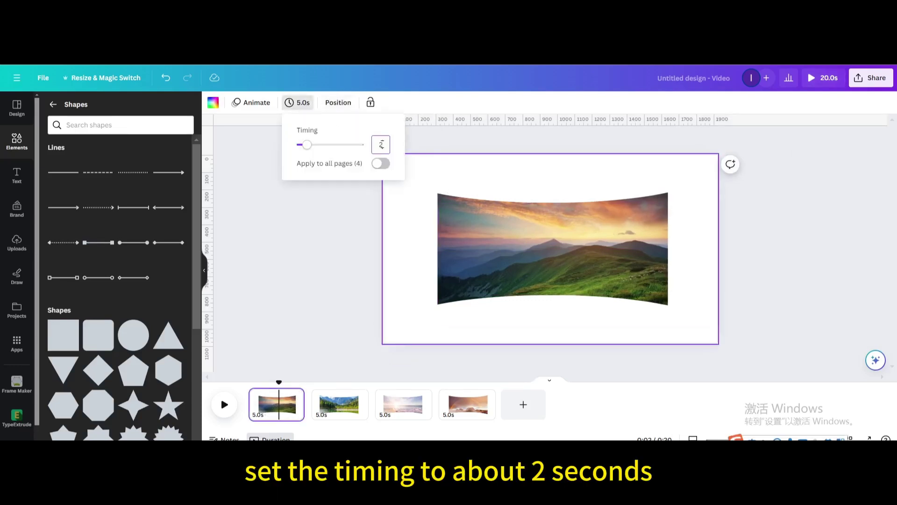
text(2)
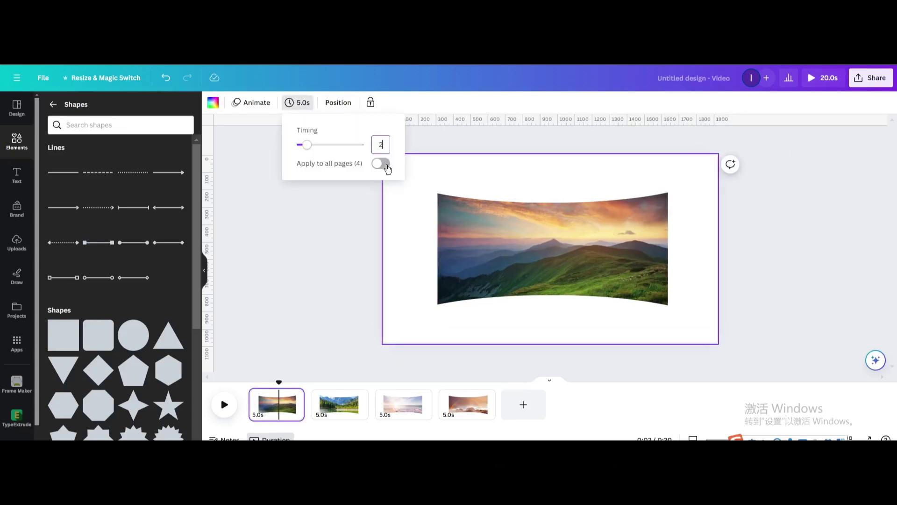
click(381, 163)
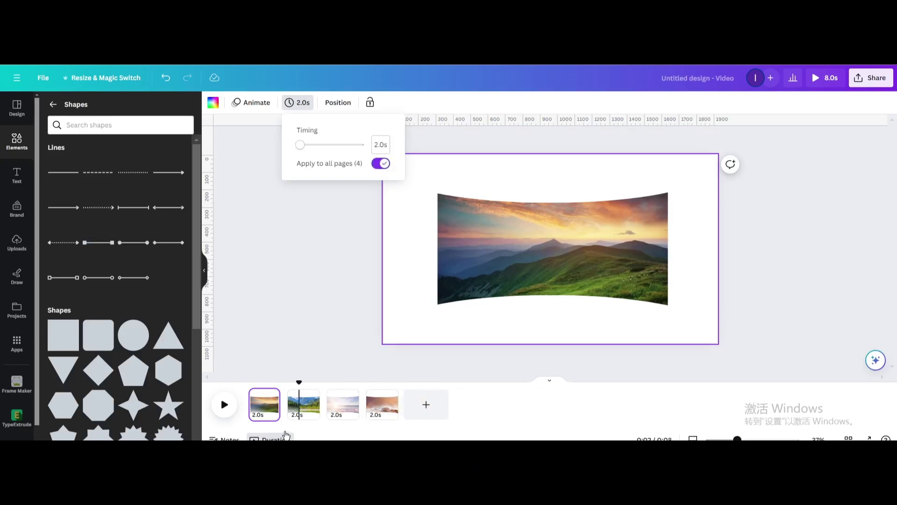
- Add a maximum-duration Match & Move transition between all pages, then preview the video full screen
click(286, 403)
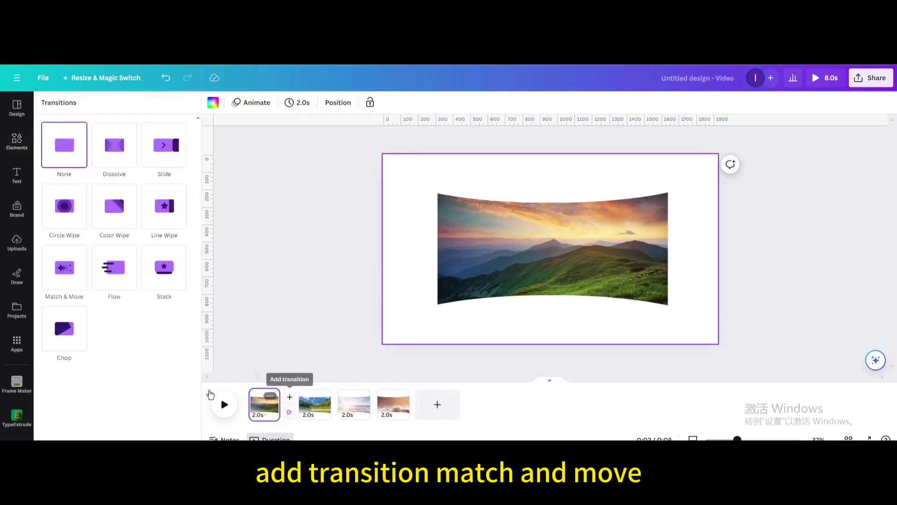
click(78, 284)
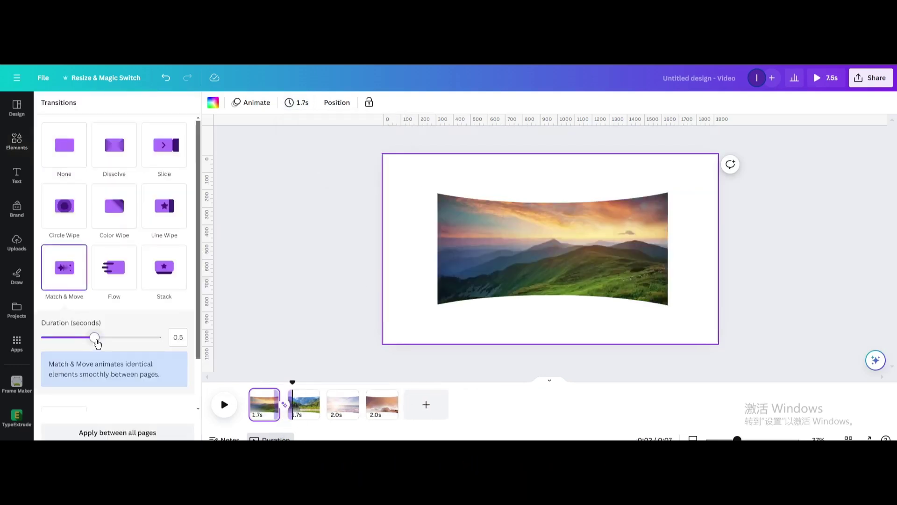
drag(95, 337, 147, 337)
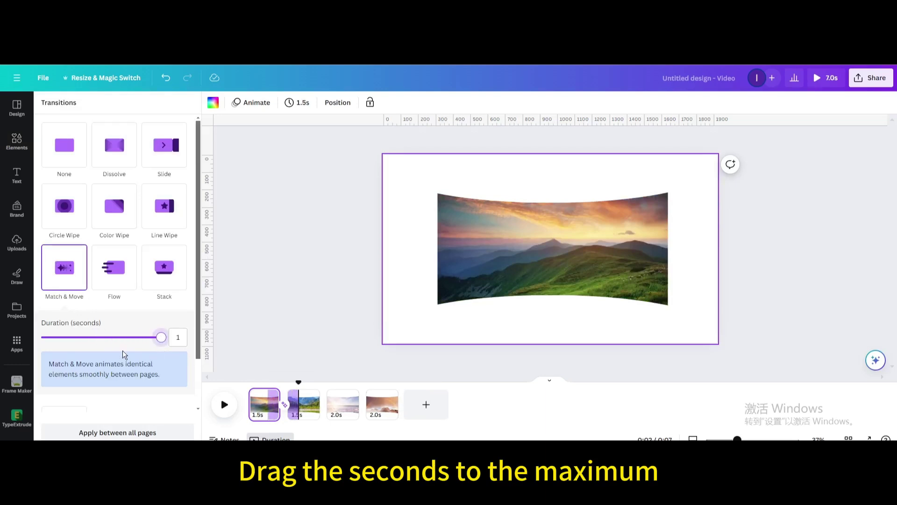
click(177, 435)
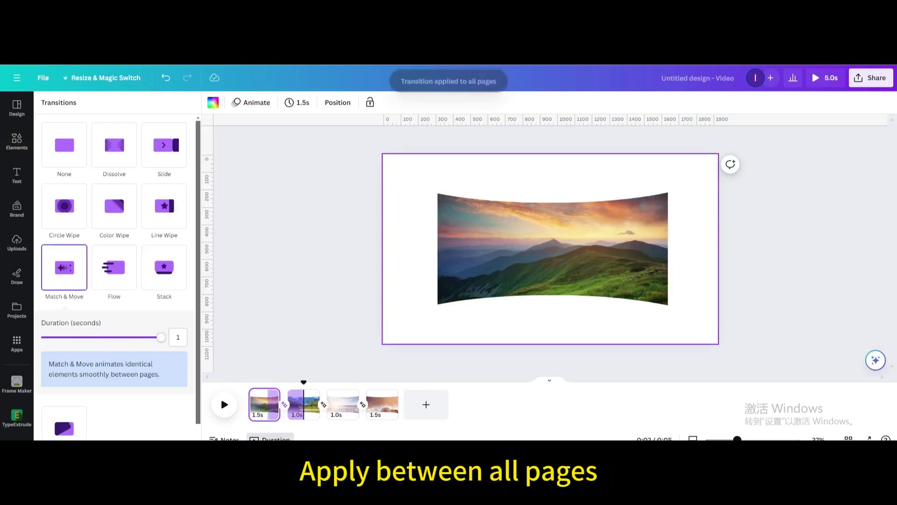
click(823, 80)
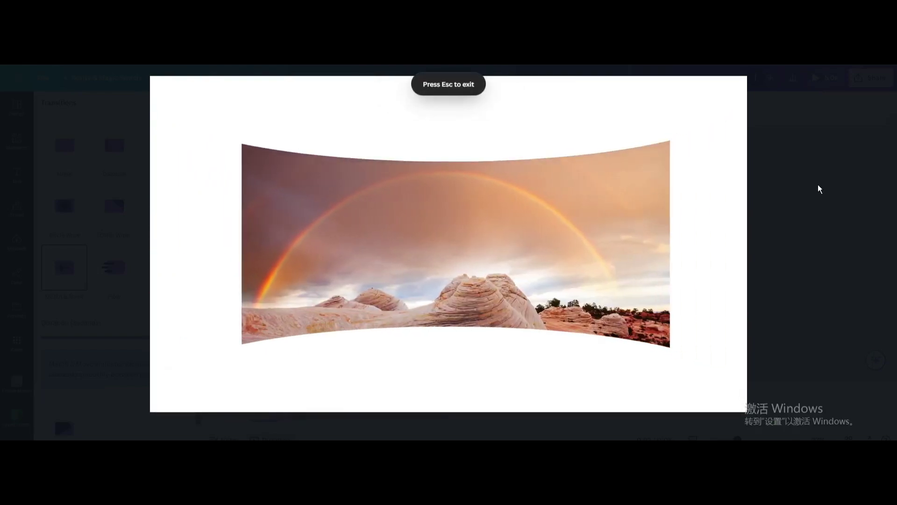
key(Escape)
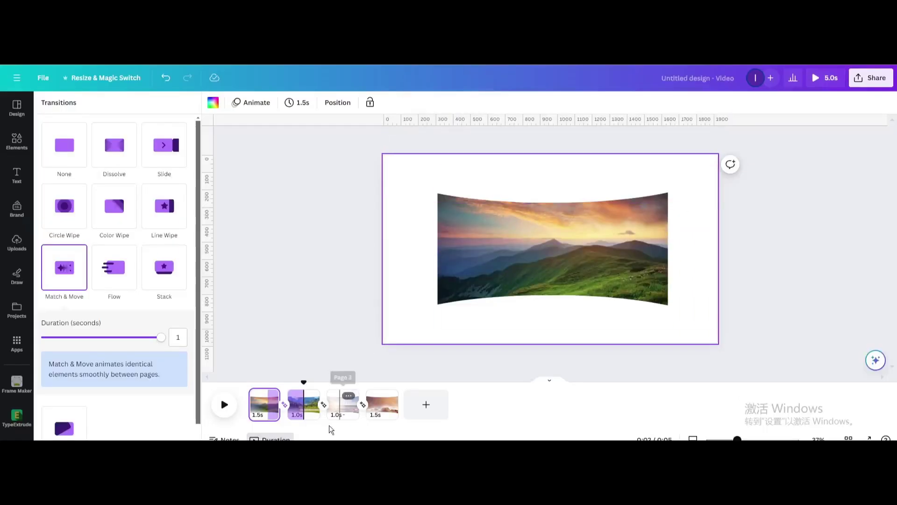
- Reapply the 2.0-second duration to all four pages
click(300, 104)
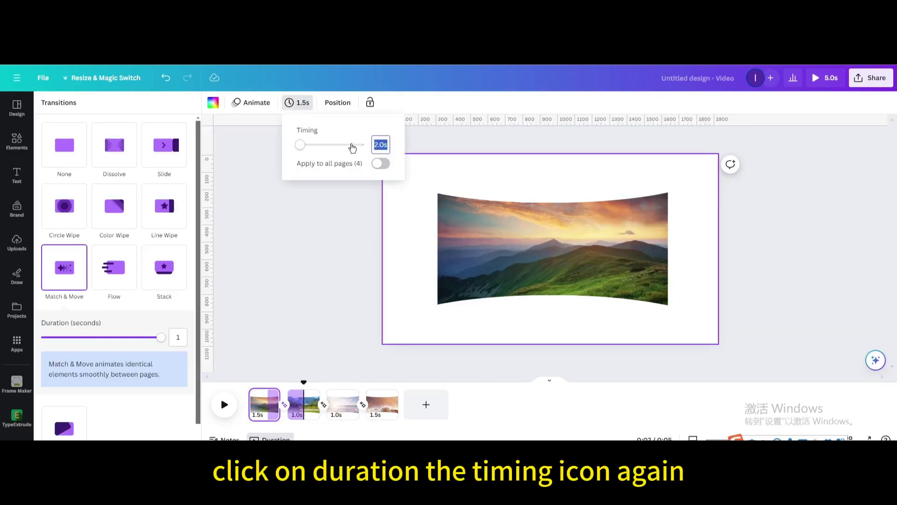
click(381, 163)
click(323, 299)
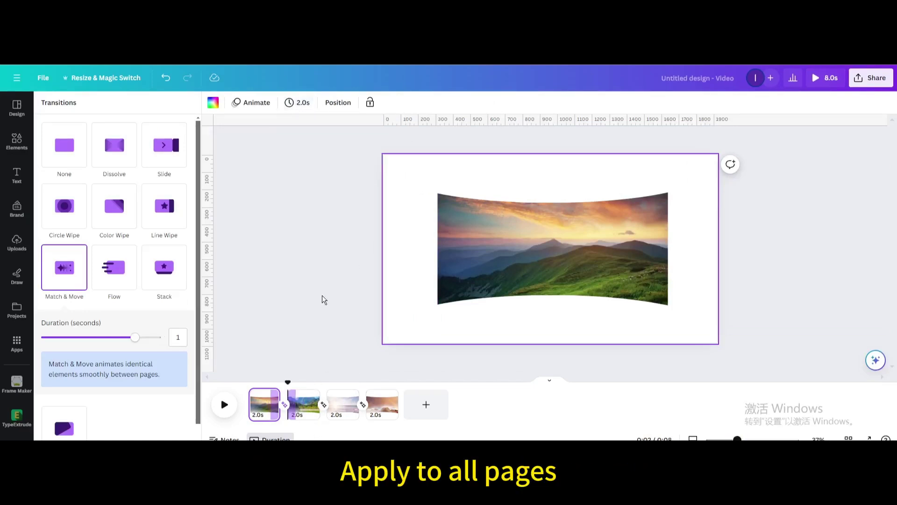
- Preview the 8-second video full screen, then bring up the Share options
click(826, 77)
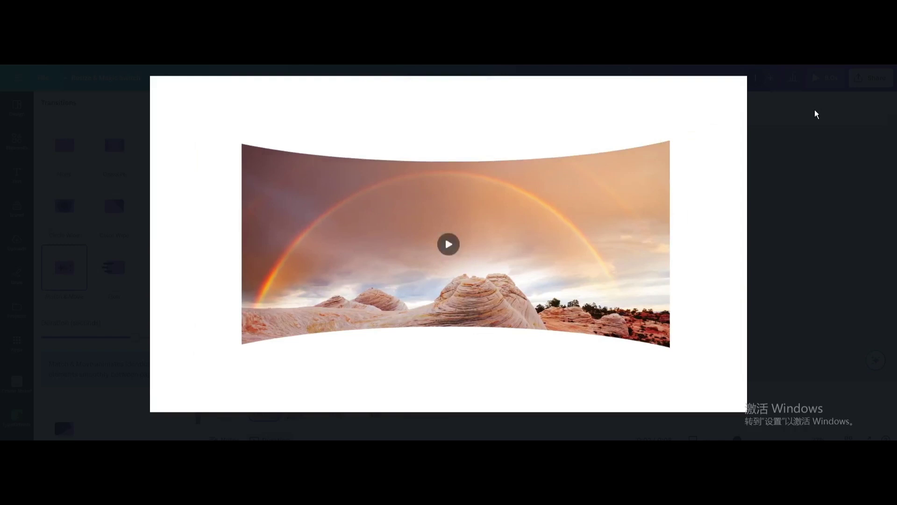
key(Escape)
click(864, 82)
- Open the download settings to export all 4 pages as a 1080p MP4 video
click(722, 307)
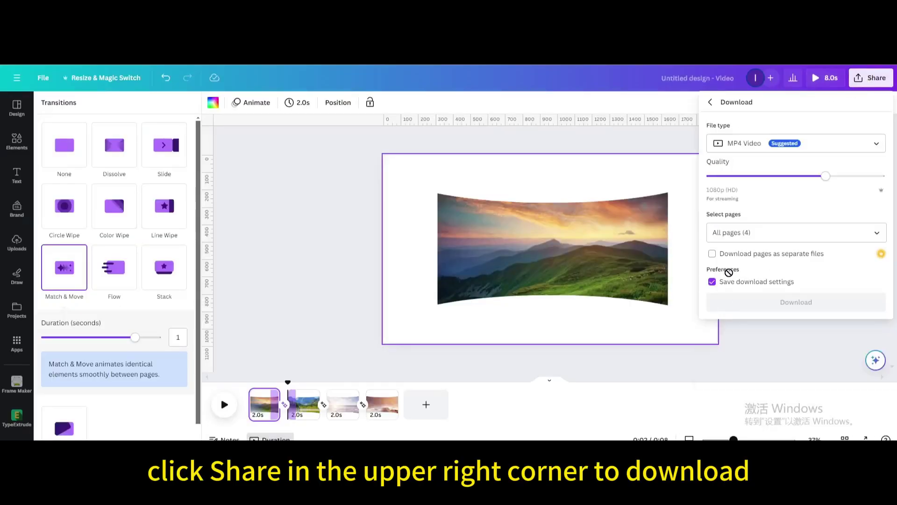